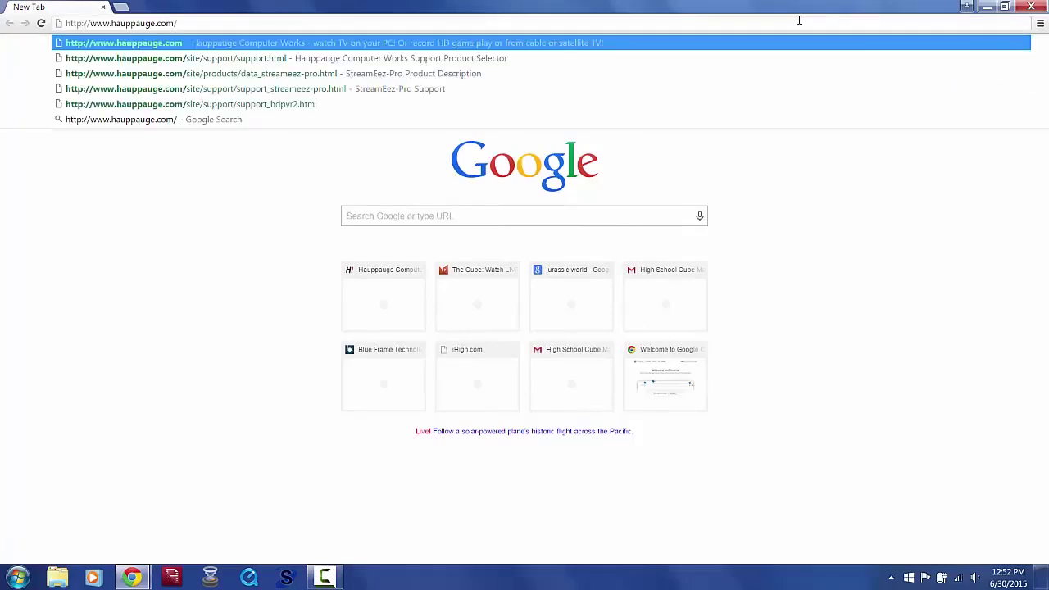
- Download streameezsetup_1_0_33029.exe from the Hauppauge StreamEez-Pro support page and launch it
key("Return")
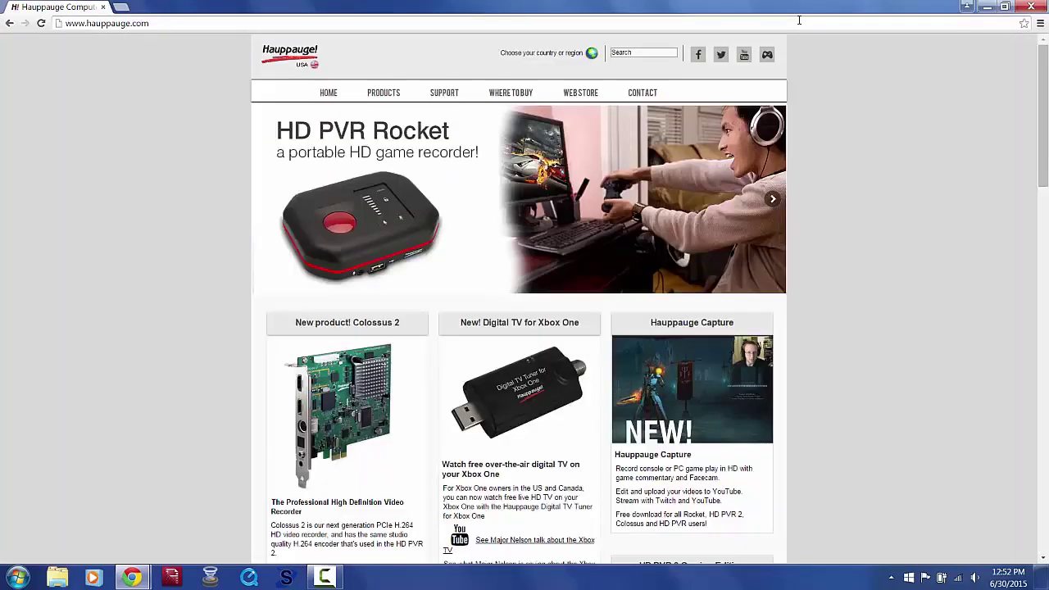
left_click(448, 93)
scroll(449, 96, "down", 4)
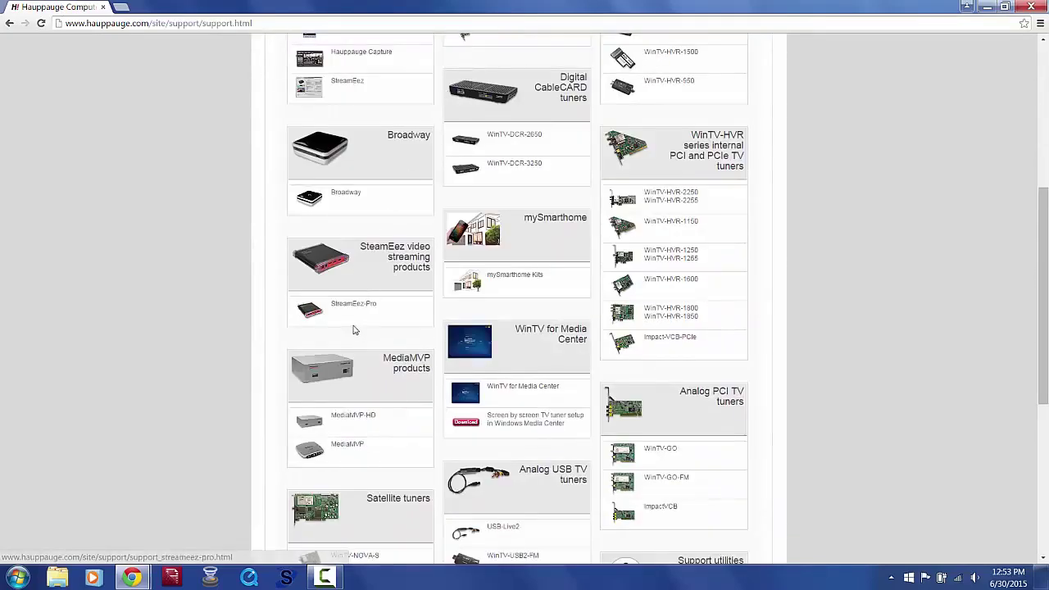
left_click(355, 327)
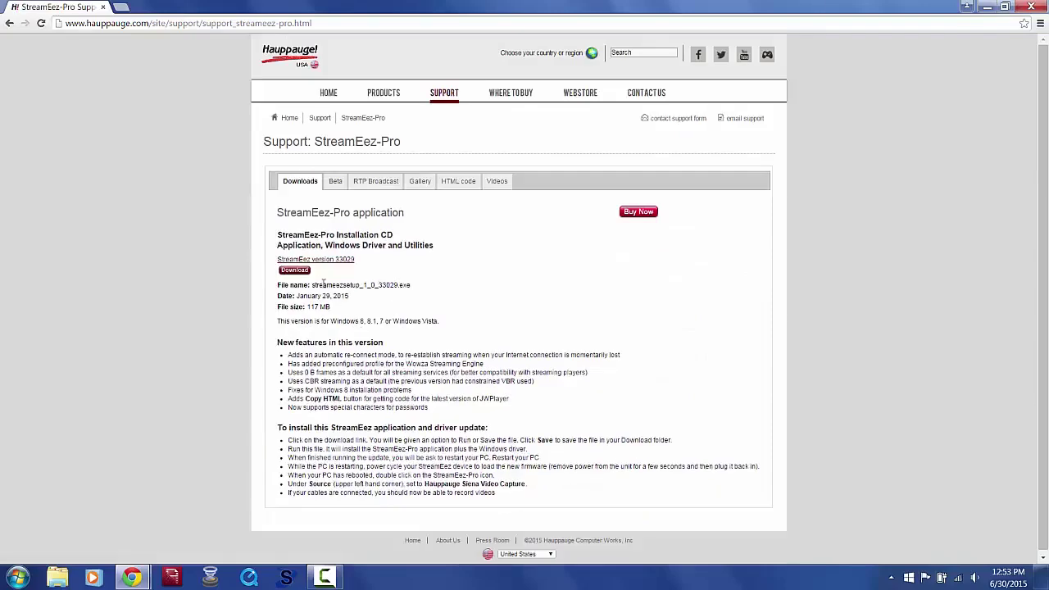
left_click(299, 273)
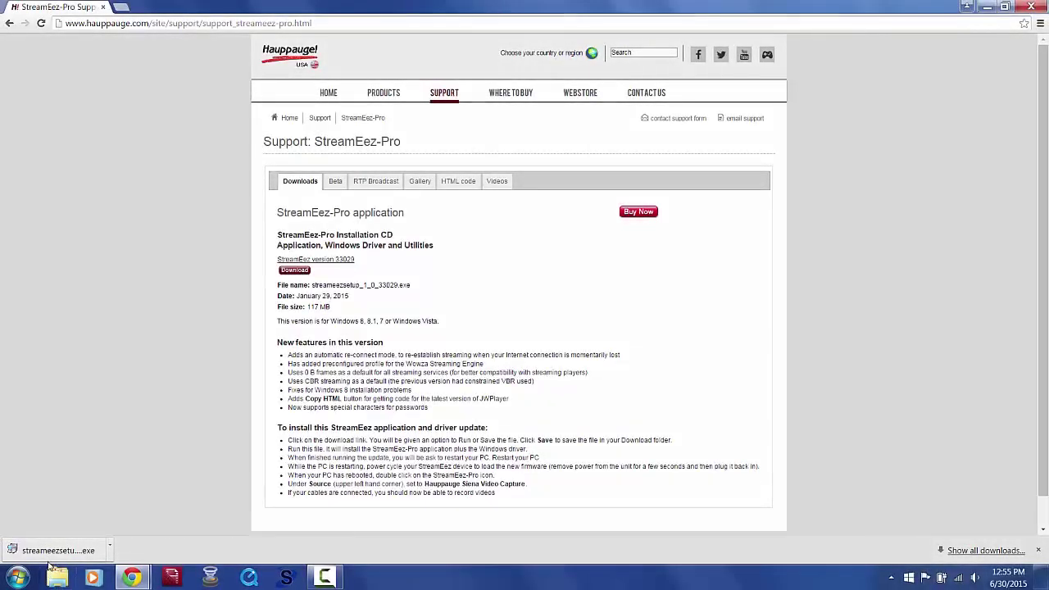
left_click(48, 560)
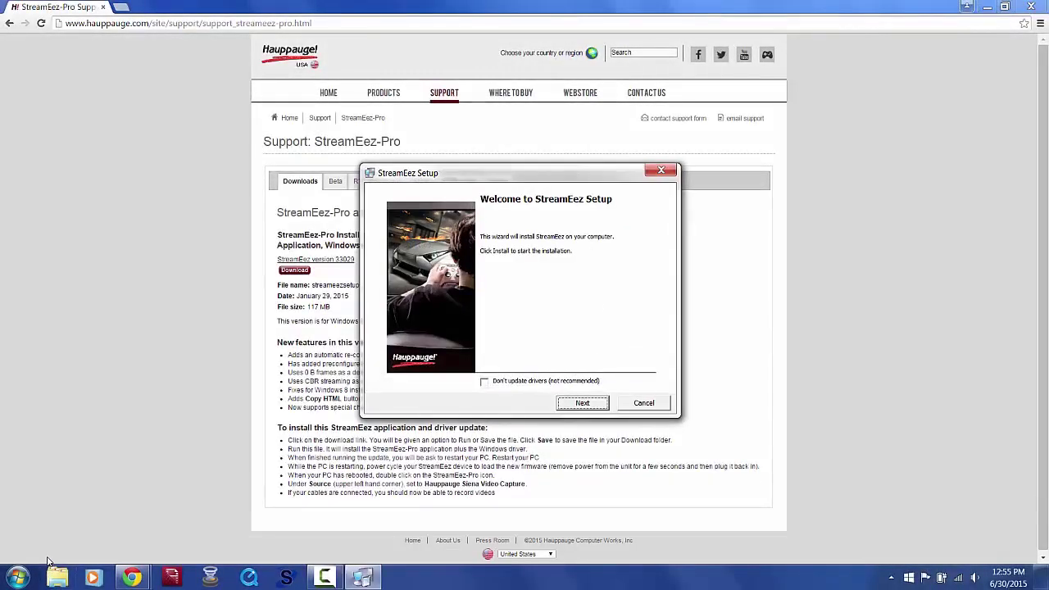
- Accept the Welcome page and the default destination location to install StreamEez
left_click(581, 403)
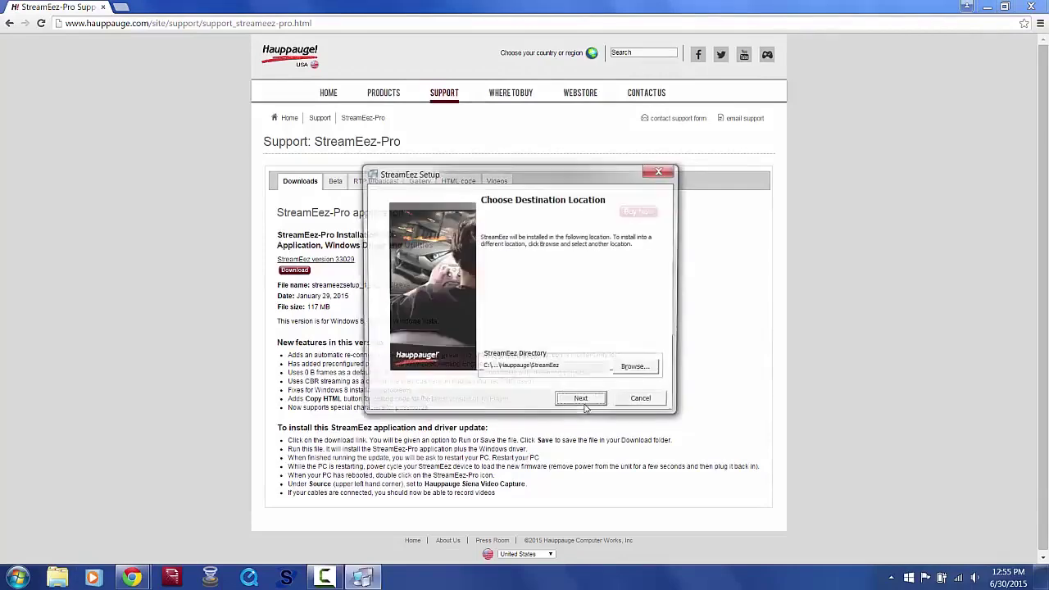
left_click(584, 405)
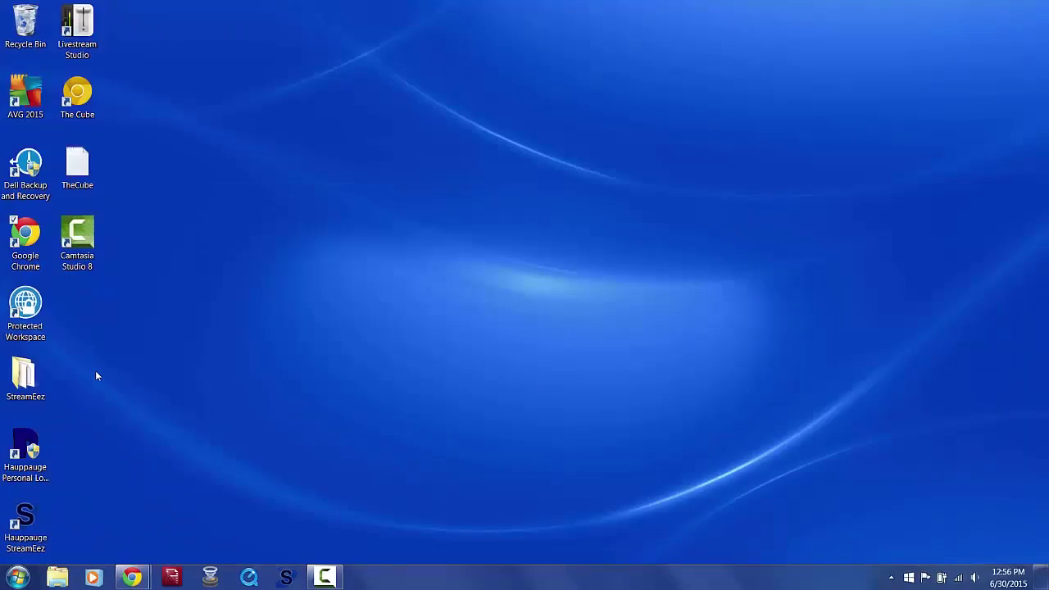
- Run the StreamEez shortcut as administrator and open the Advanced streaming service profile list
right_click(23, 532)
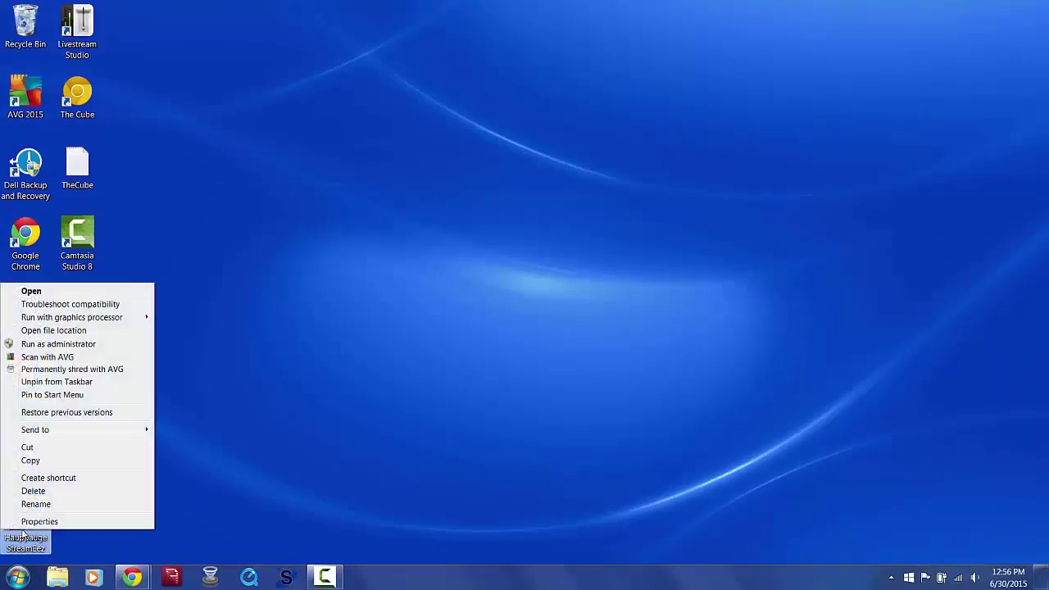
left_click(90, 347)
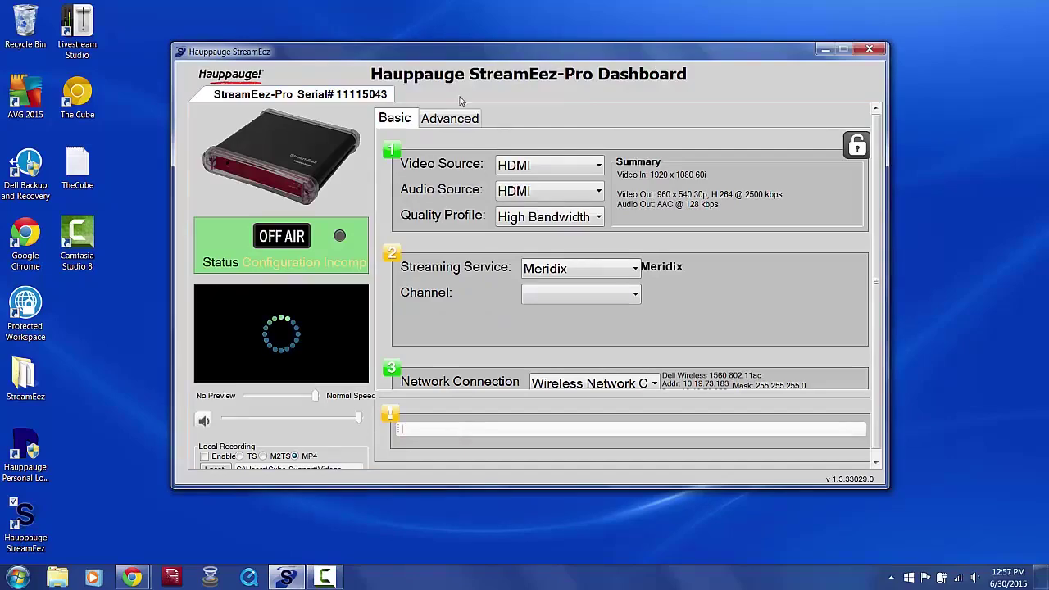
left_click(457, 118)
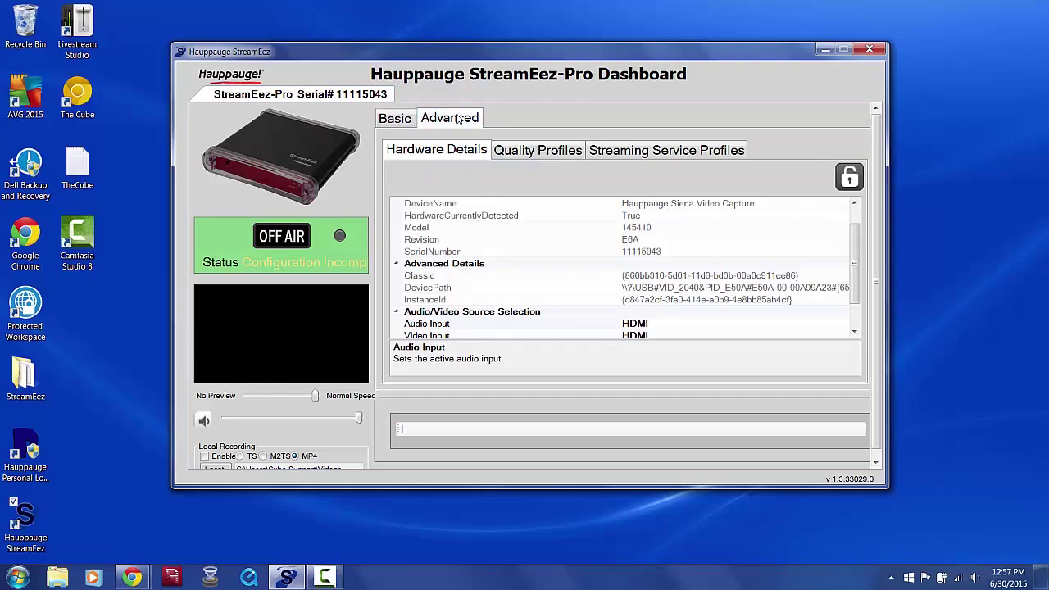
left_click(667, 160)
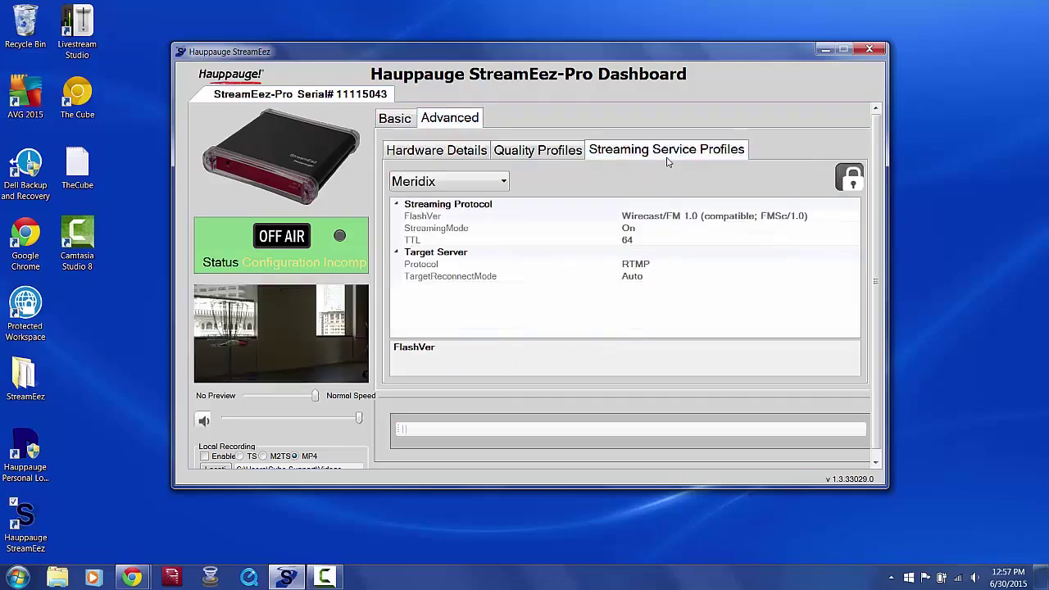
left_click(486, 187)
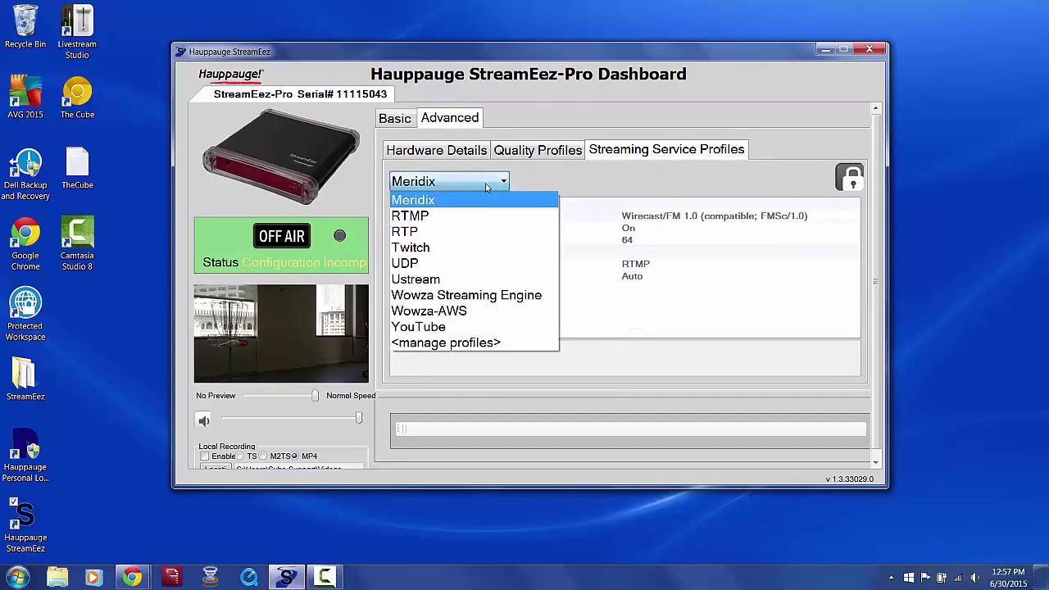
- In <manage profiles>, duplicate the RTMP profile and rename the copy to TheCube
left_click(488, 343)
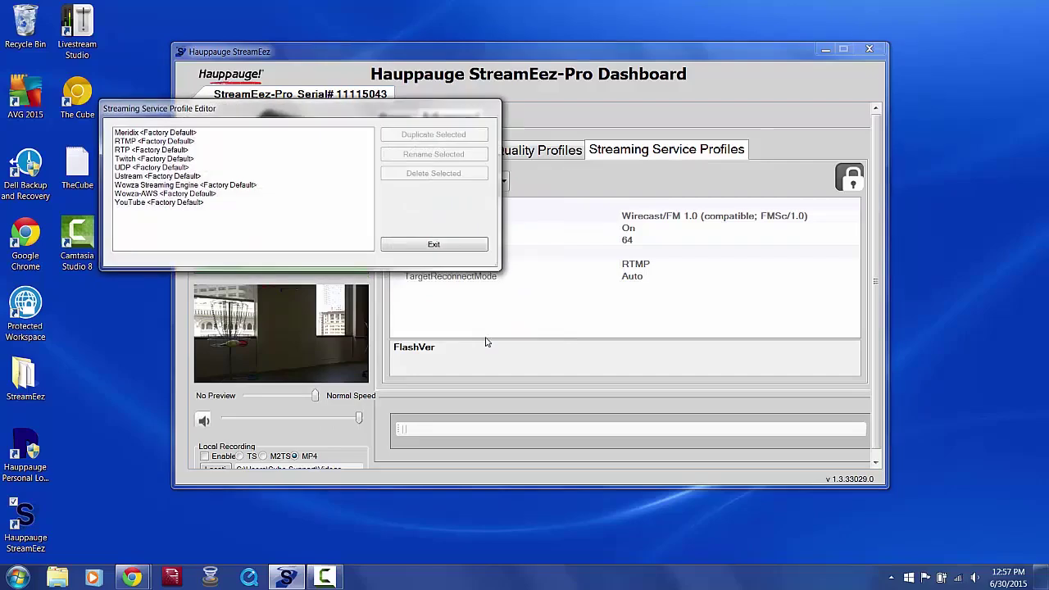
left_click(124, 142)
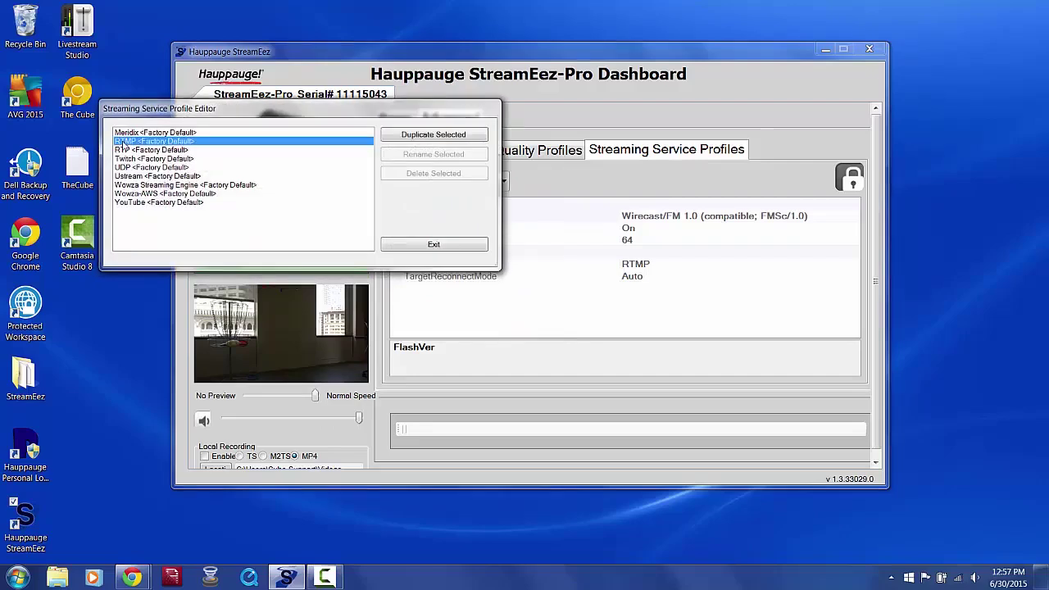
left_click(431, 136)
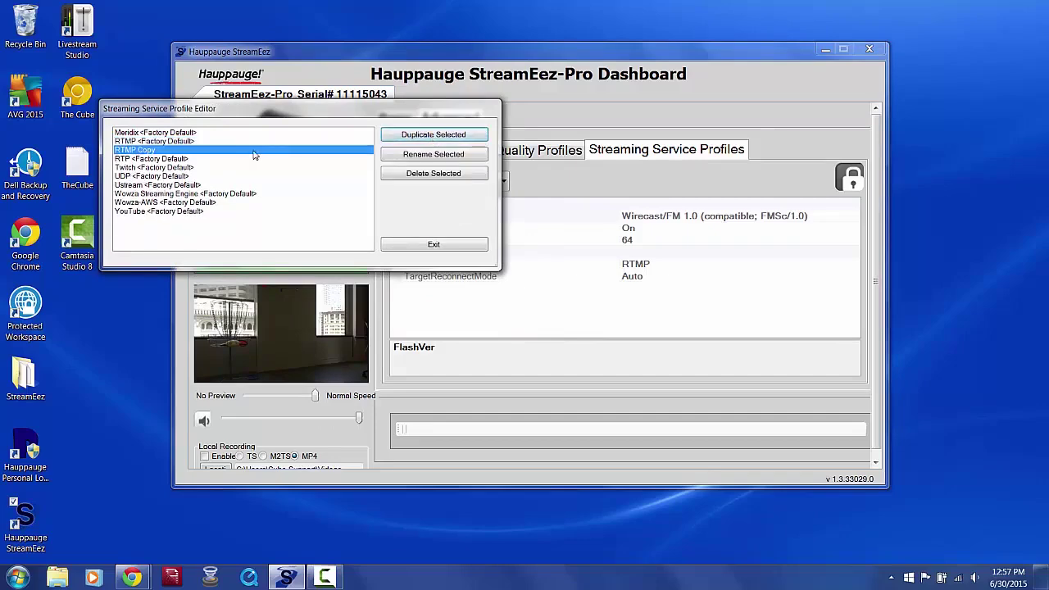
left_click(464, 161)
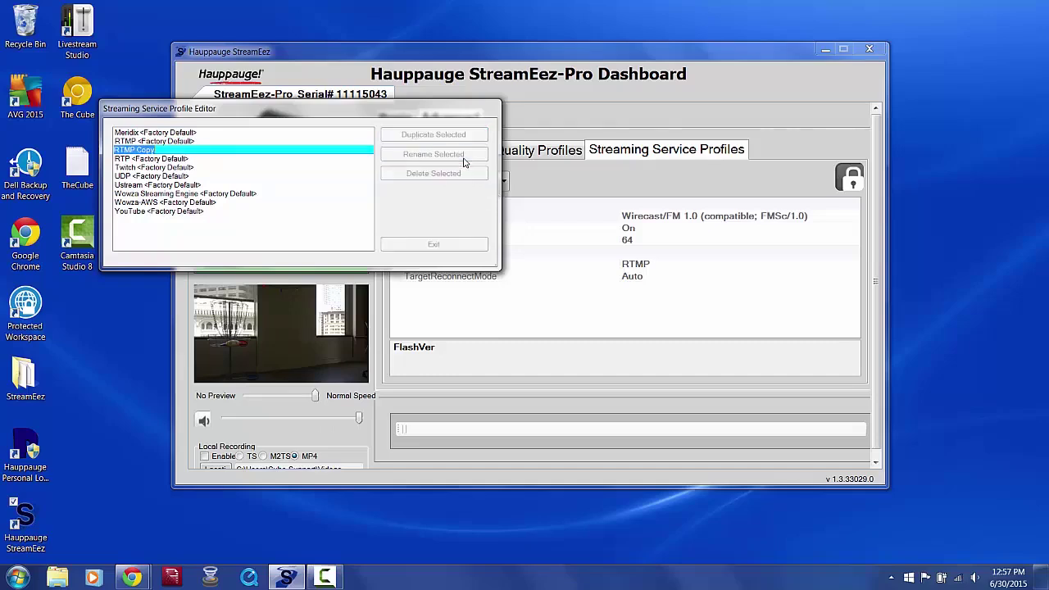
type("TheCube")
key("Return")
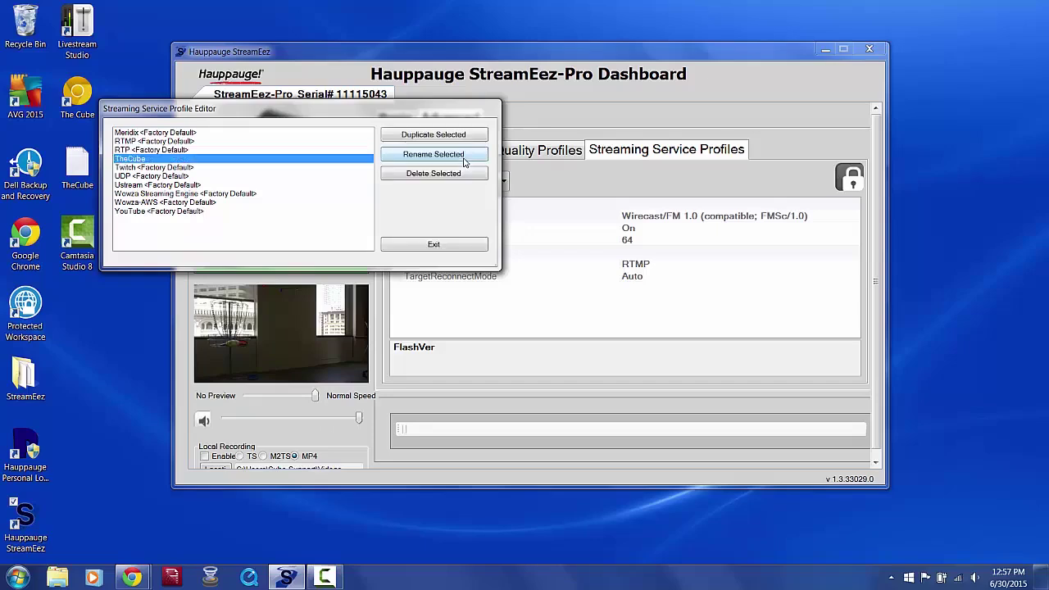
left_click(459, 245)
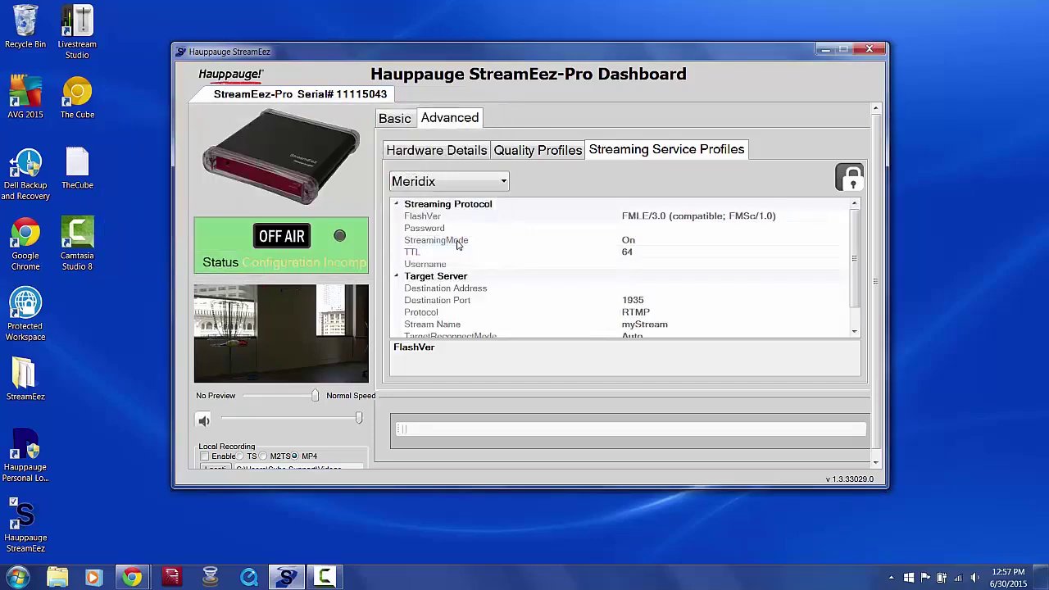
- Select and unlock the TheCube profile, setting its Destination Address to stream.thecube.com
left_click(451, 181)
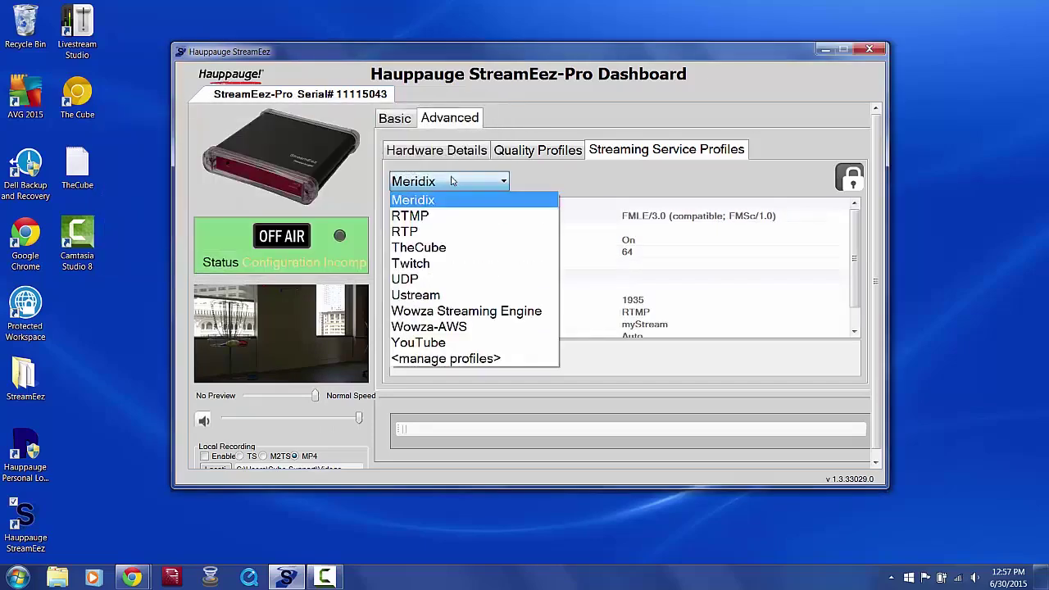
left_click(447, 248)
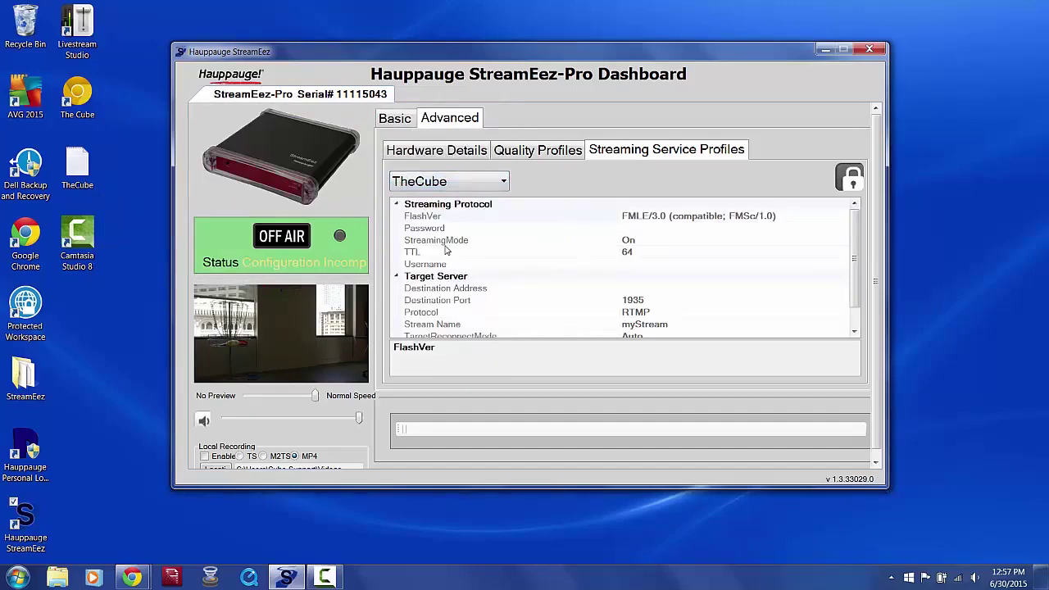
left_click(851, 186)
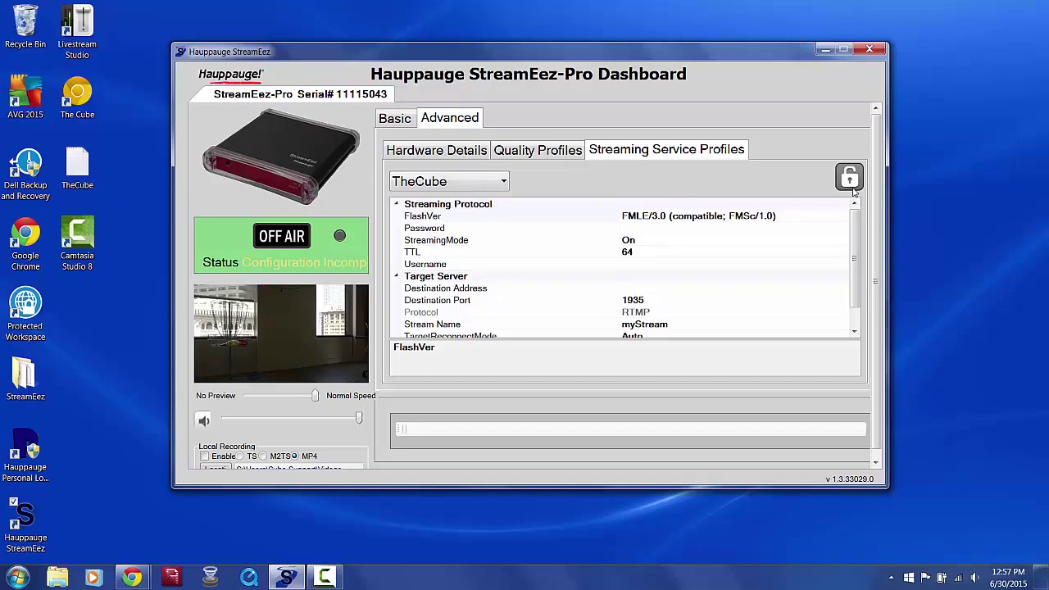
left_click(642, 286)
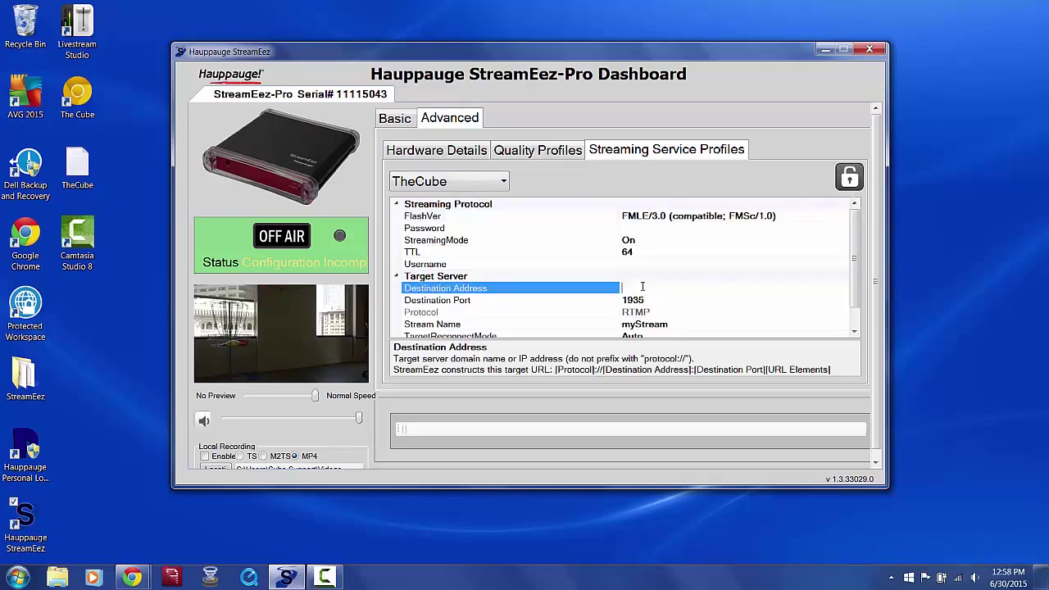
type("stream.thecube.com")
- Replace the myStream stream name with the event's stream key and relock the profile
left_click(647, 324)
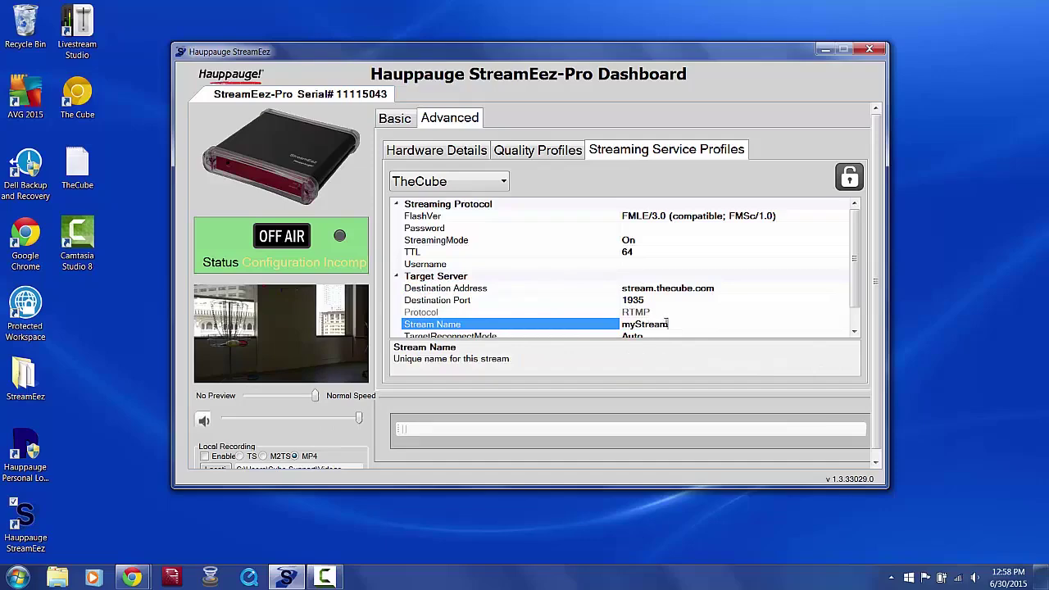
left_click_drag(663, 320, 594, 314)
left_click(849, 182)
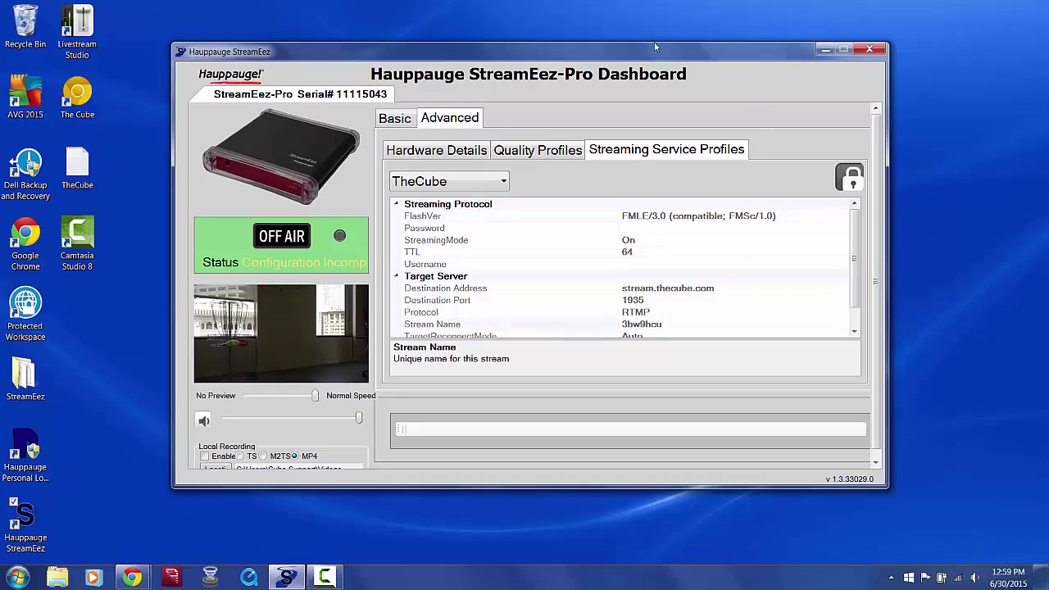
- On the Basic settings, keep HDMI as both the video and audio source
left_click(397, 118)
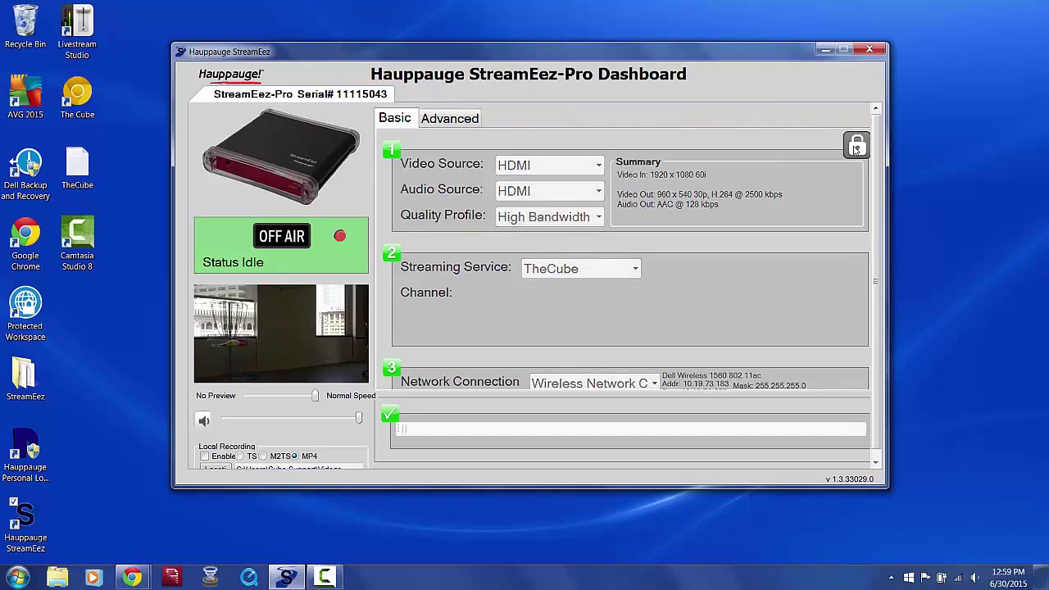
left_click(566, 165)
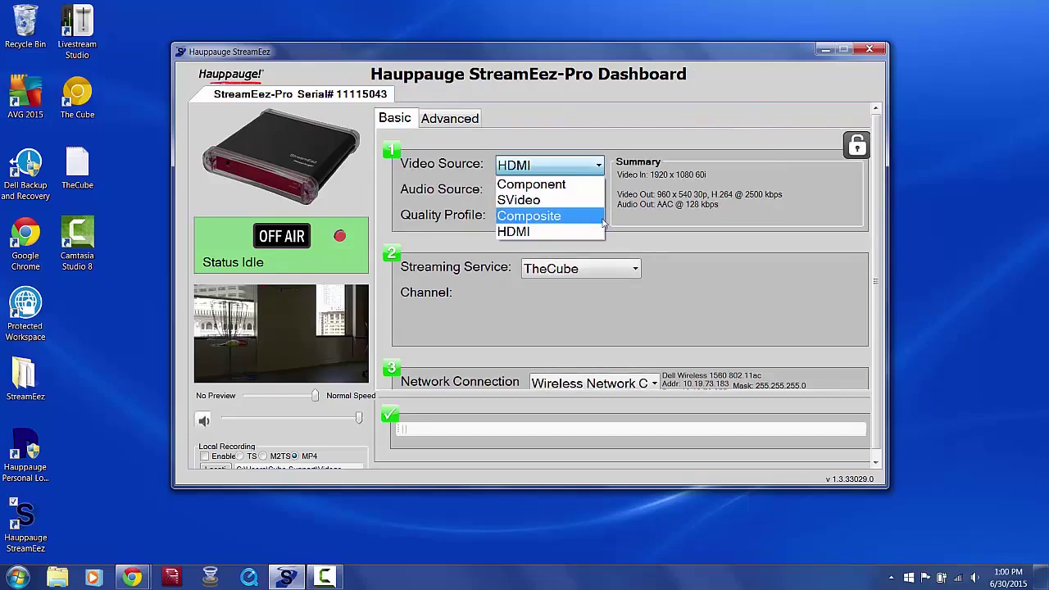
left_click(591, 230)
left_click(596, 197)
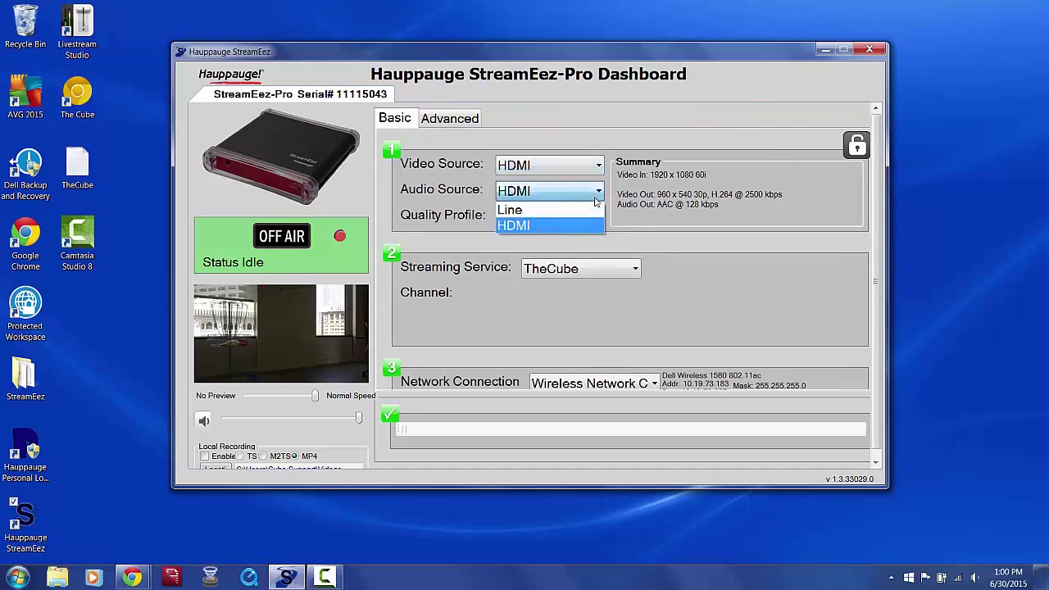
left_click(595, 225)
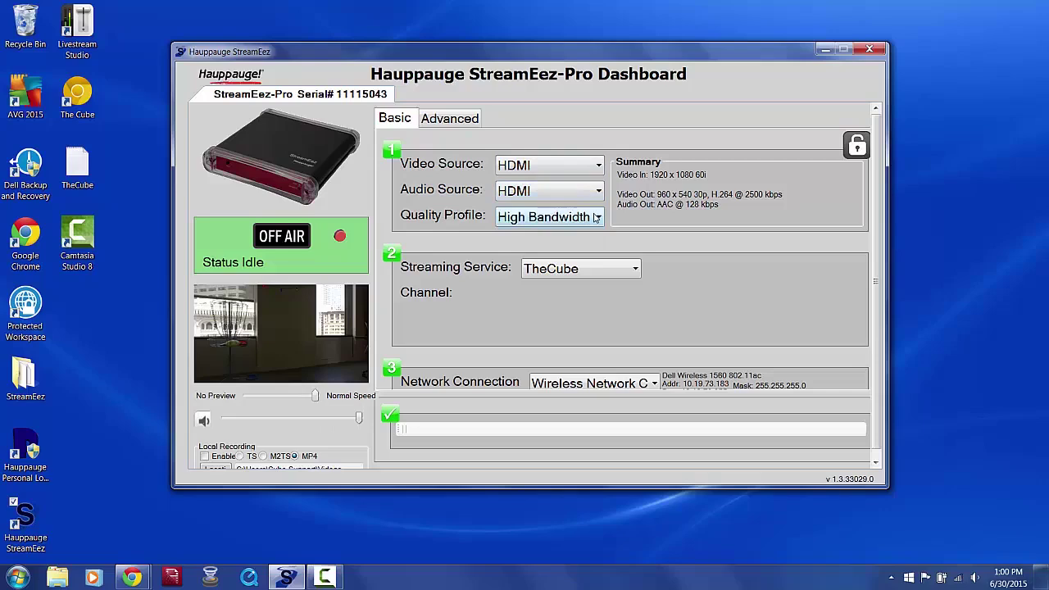
- Set the Quality Profile to Low Bandwidth (H.264 750 kbps, AAC 64 kbps)
left_click(596, 218)
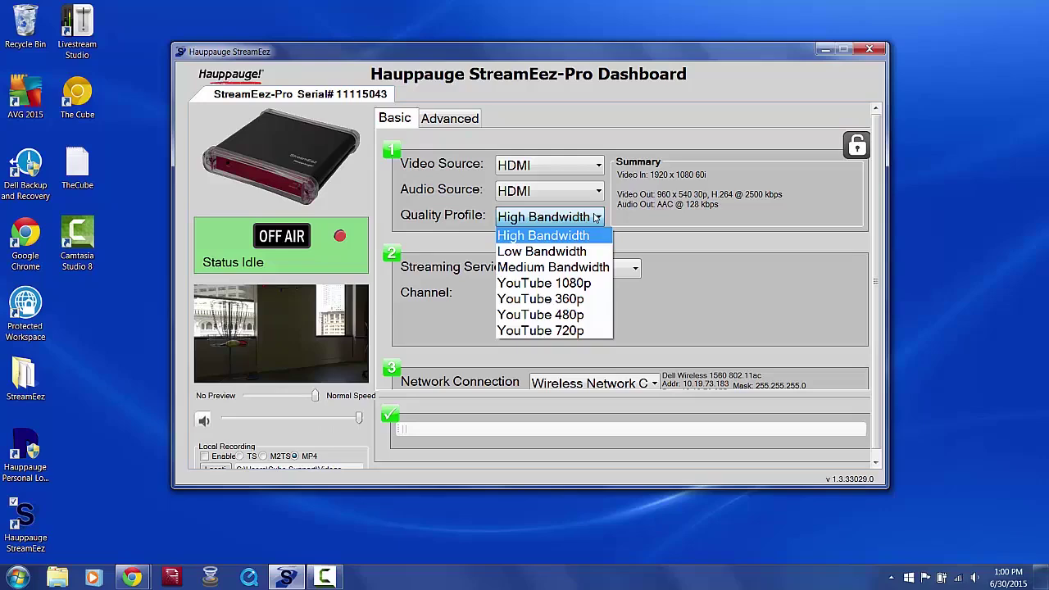
left_click(578, 237)
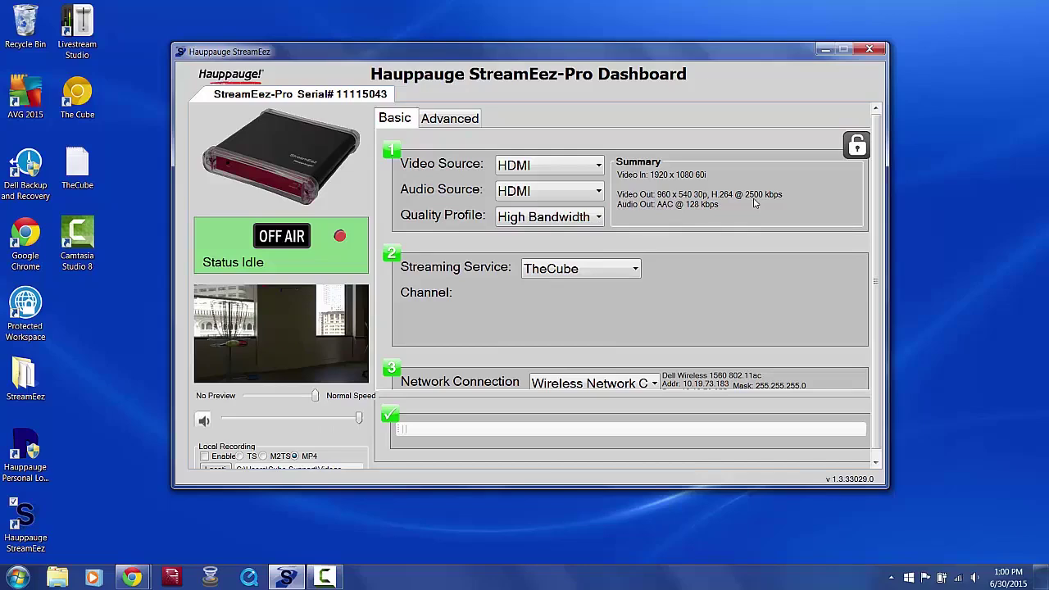
left_click(565, 219)
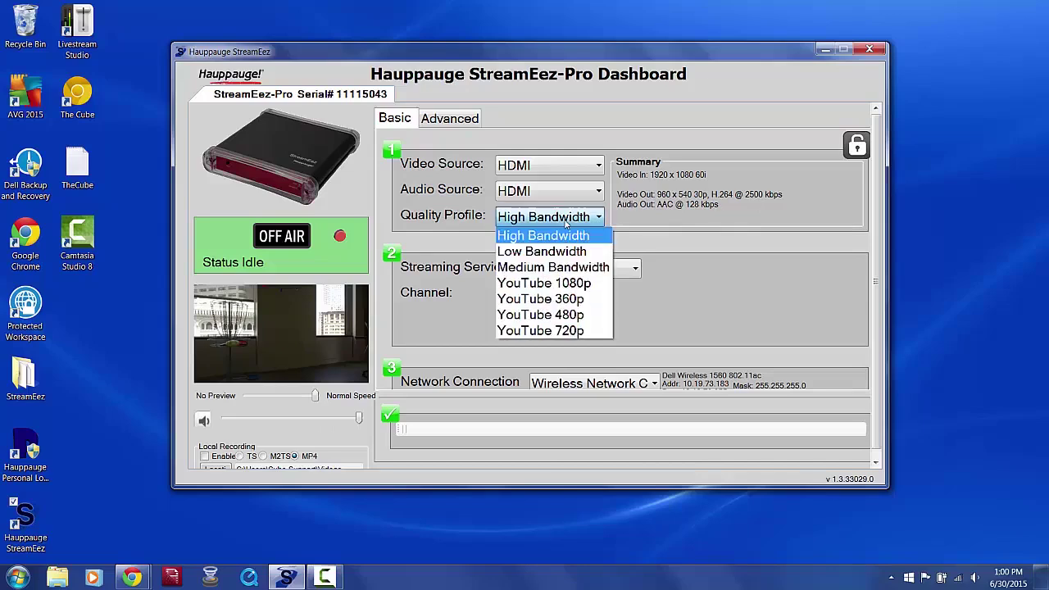
left_click(562, 268)
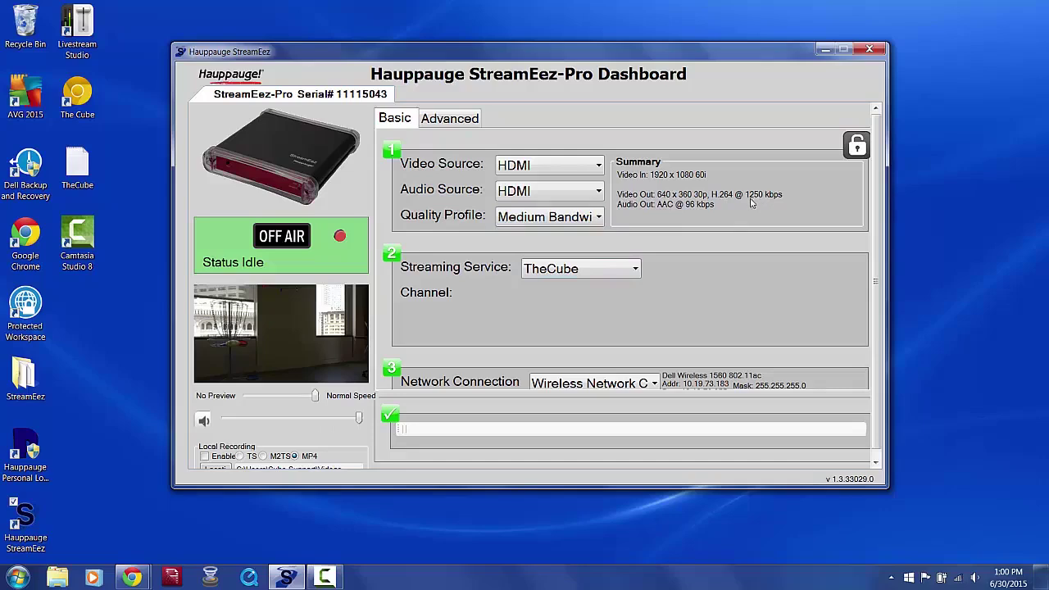
left_click(588, 216)
left_click(578, 252)
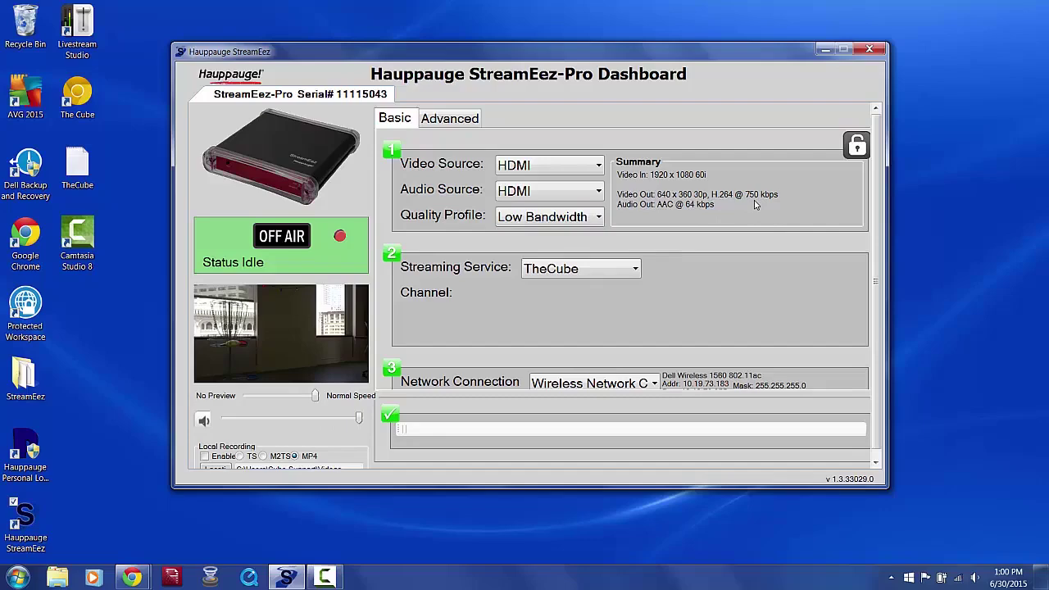
- Keep TheCube and Wireless Network Connection selected, then start the live broadcast
left_click(596, 276)
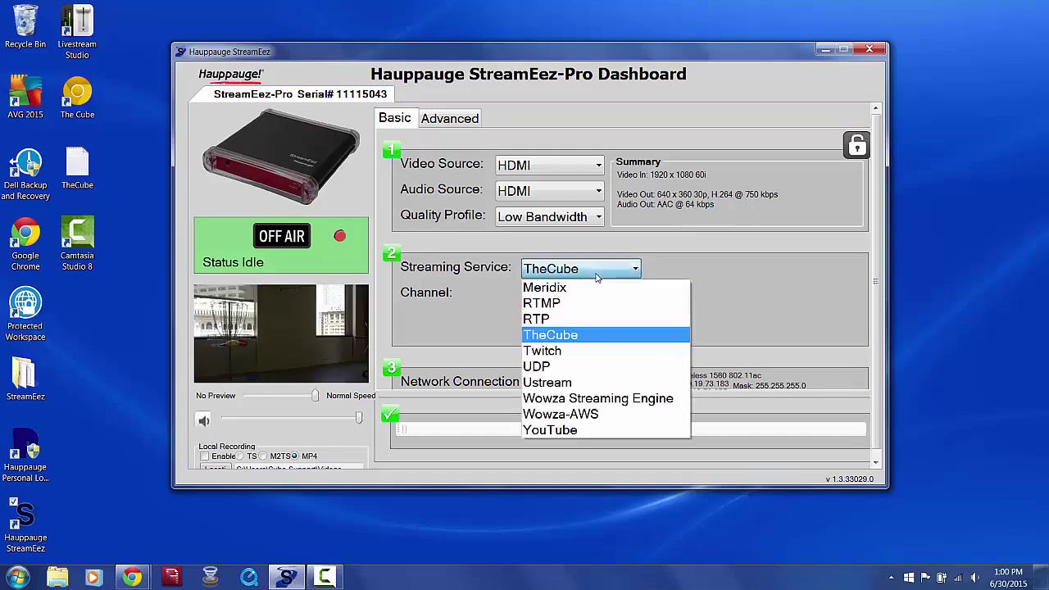
left_click(594, 333)
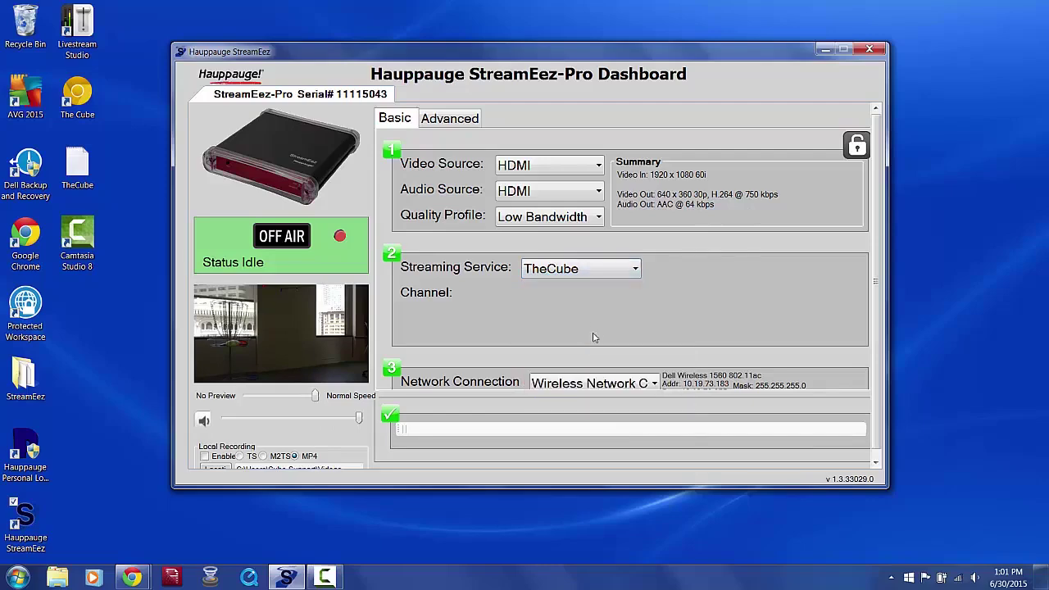
left_click(595, 383)
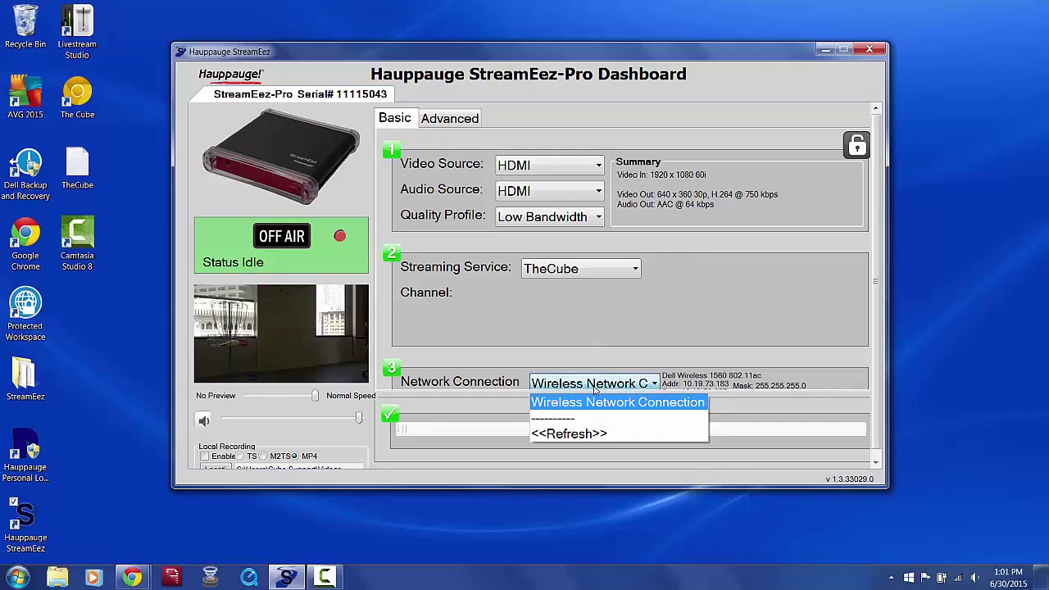
left_click(595, 391)
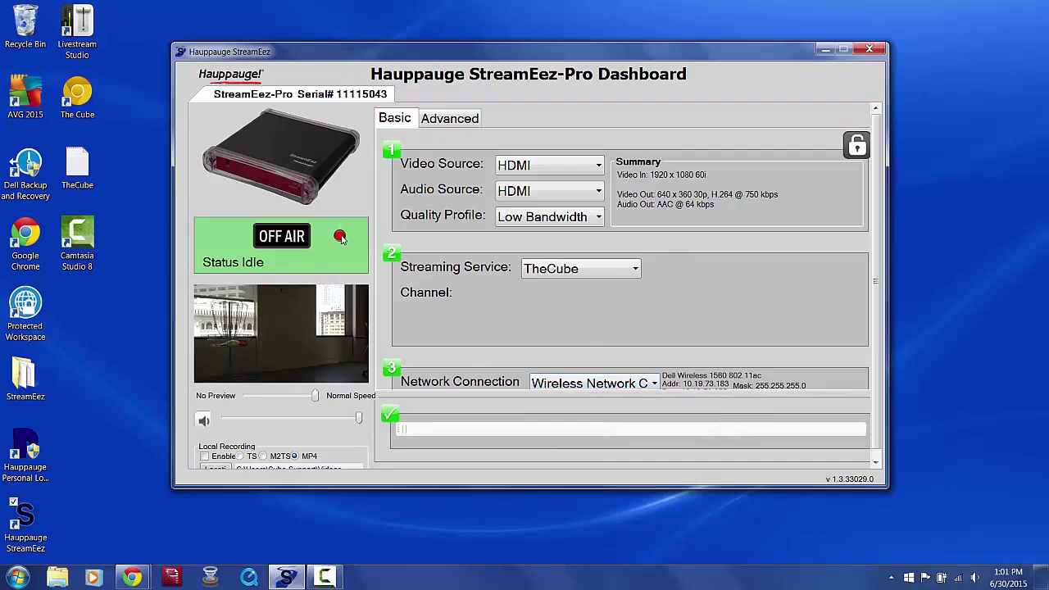
left_click(340, 237)
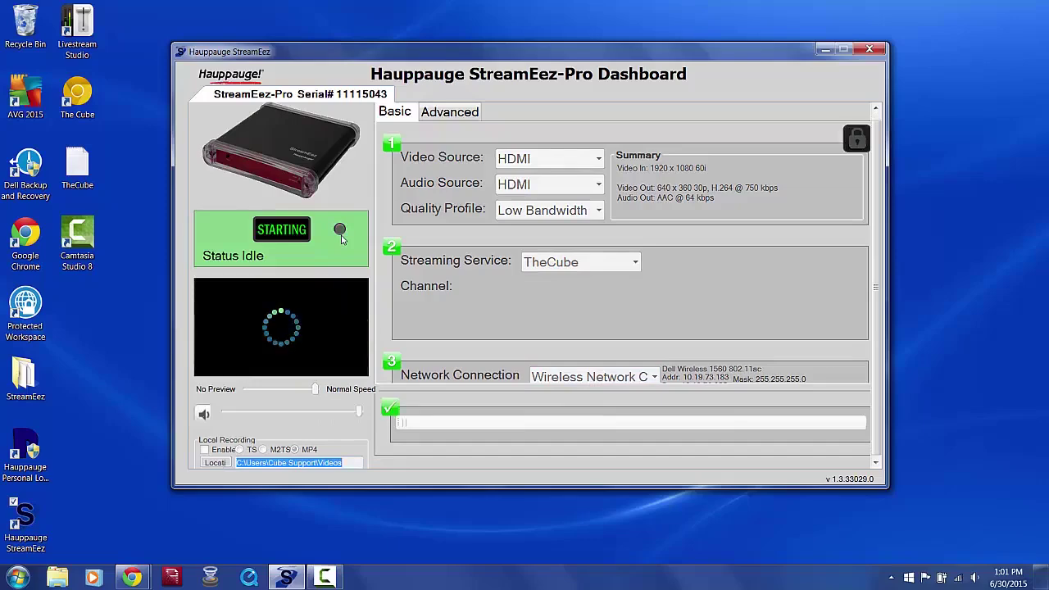